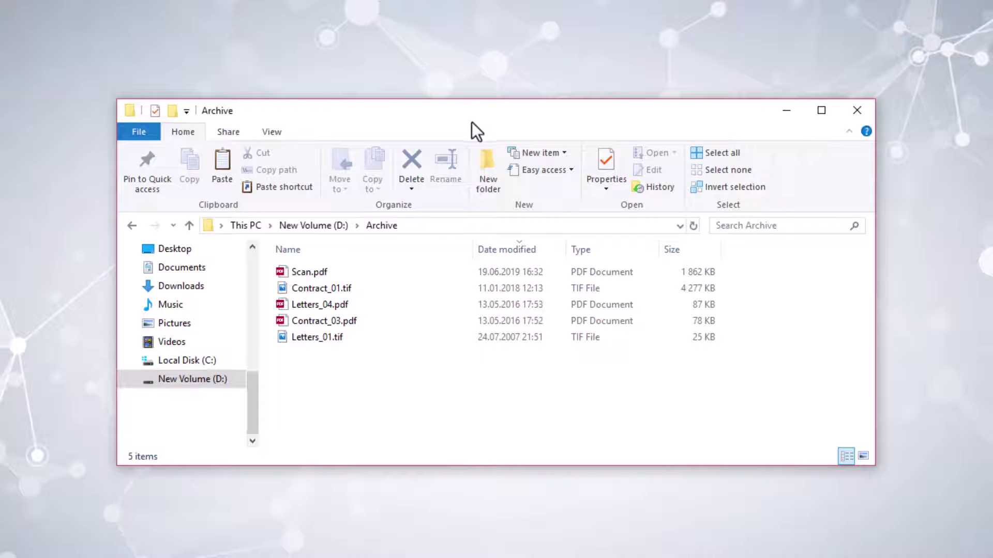
# Step: Open Scan.pdf from the Archive folder in FineReader and view pages 1 through 5, ending on the signature page
pyautogui.click(352, 268)
pyautogui.doubleClick(352, 268)
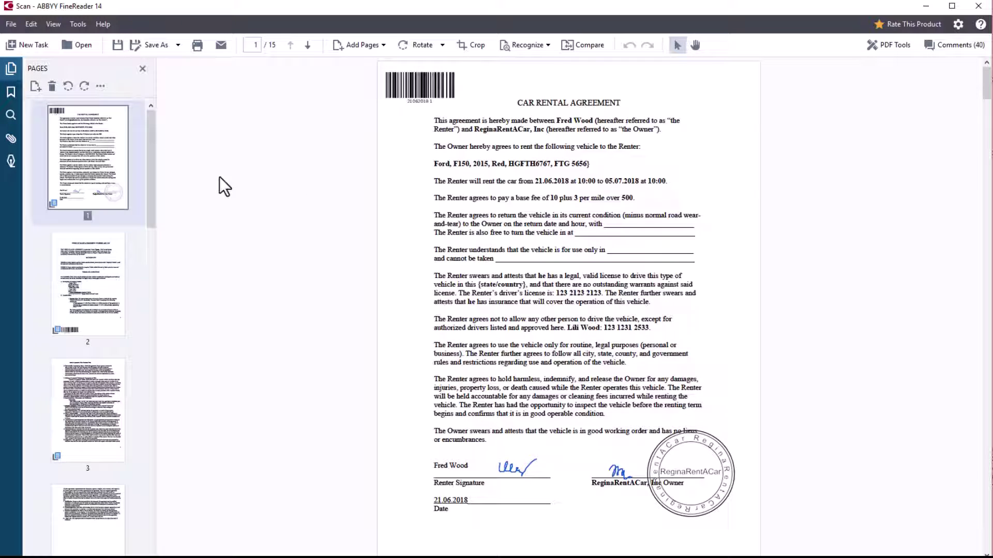
pyautogui.click(114, 163)
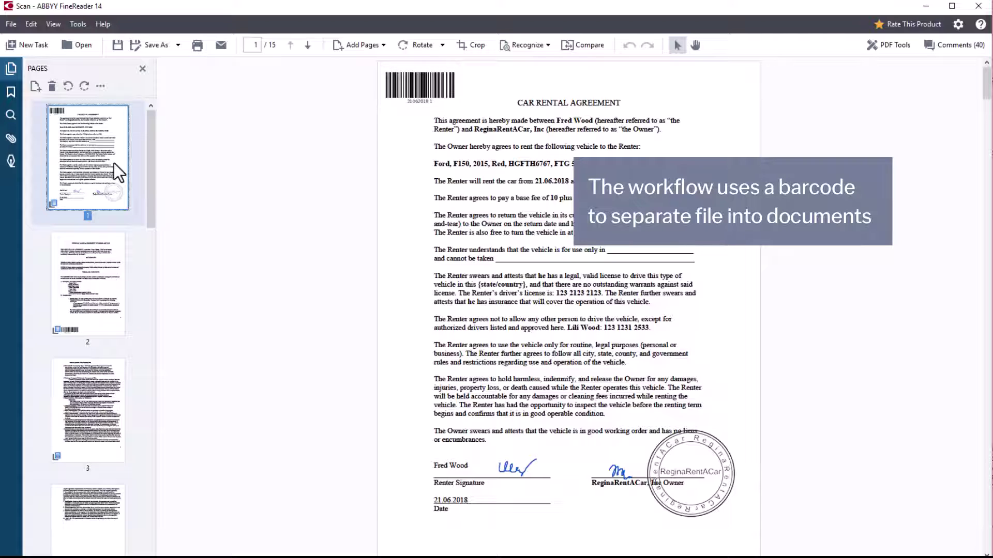
pyautogui.click(115, 259)
pyautogui.click(105, 389)
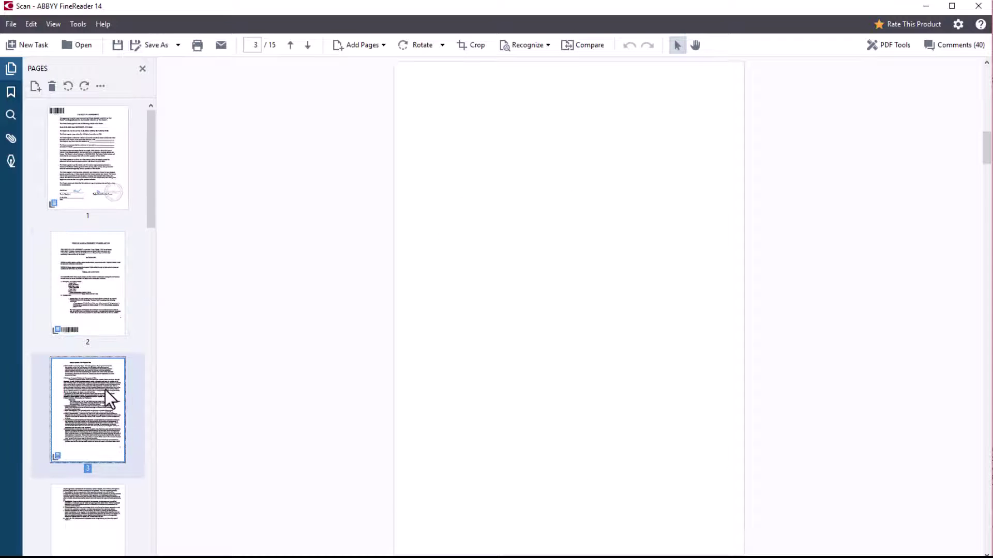
pyautogui.click(110, 496)
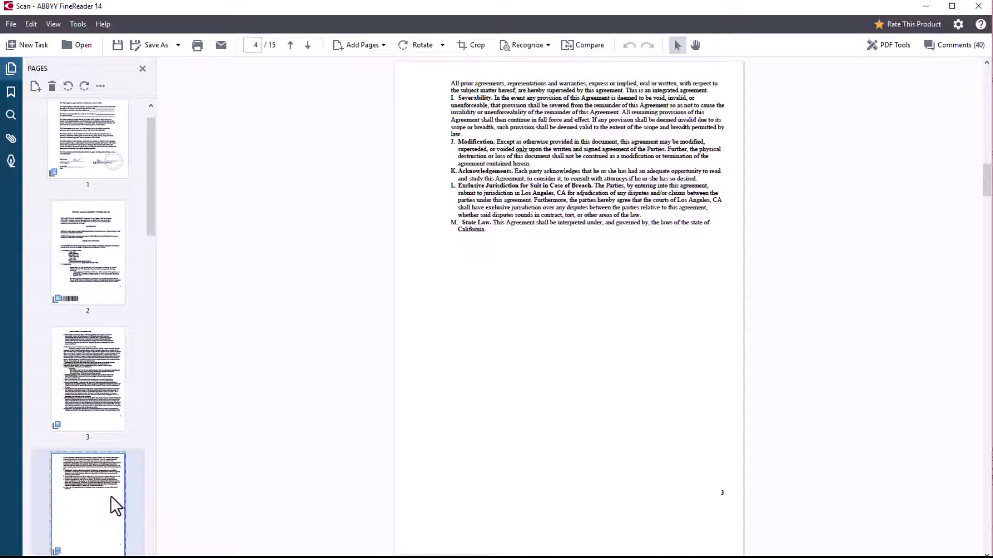
pyautogui.click(115, 490)
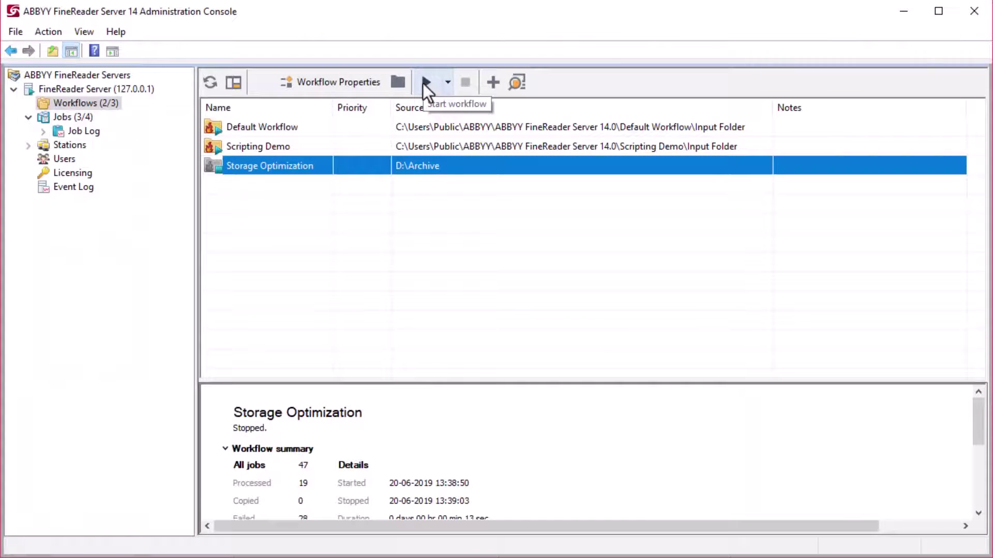
# Step: Start the Storage Optimization workflow that reads from D:\Archive
pyautogui.click(424, 83)
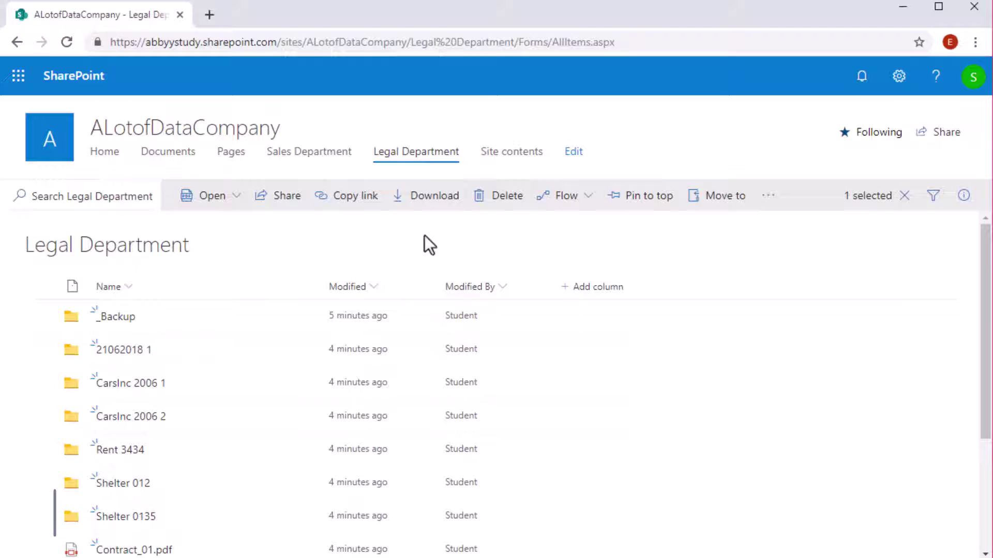
# Step: Preview Scan.pdf in the 21062018 1 folder, then close the preview
pyautogui.click(137, 352)
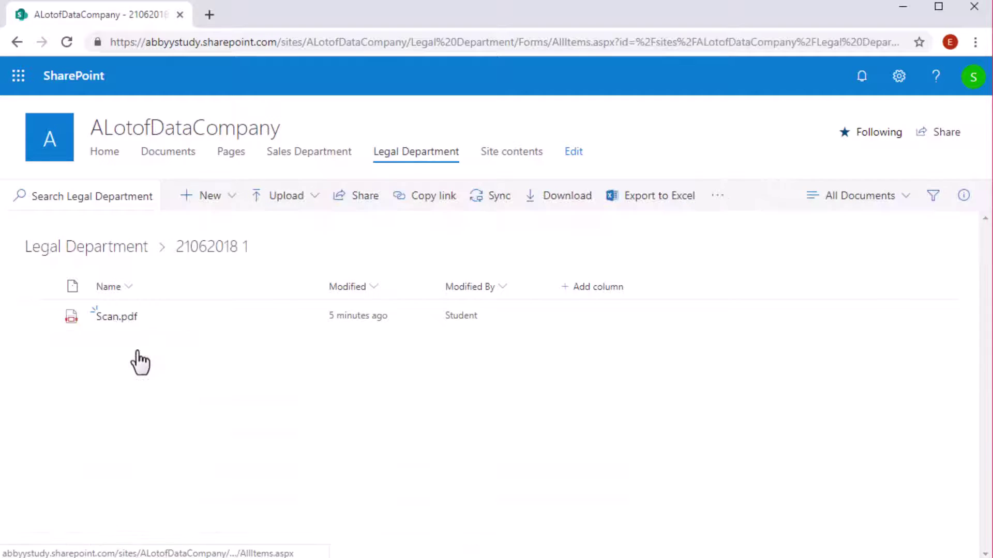
pyautogui.click(104, 318)
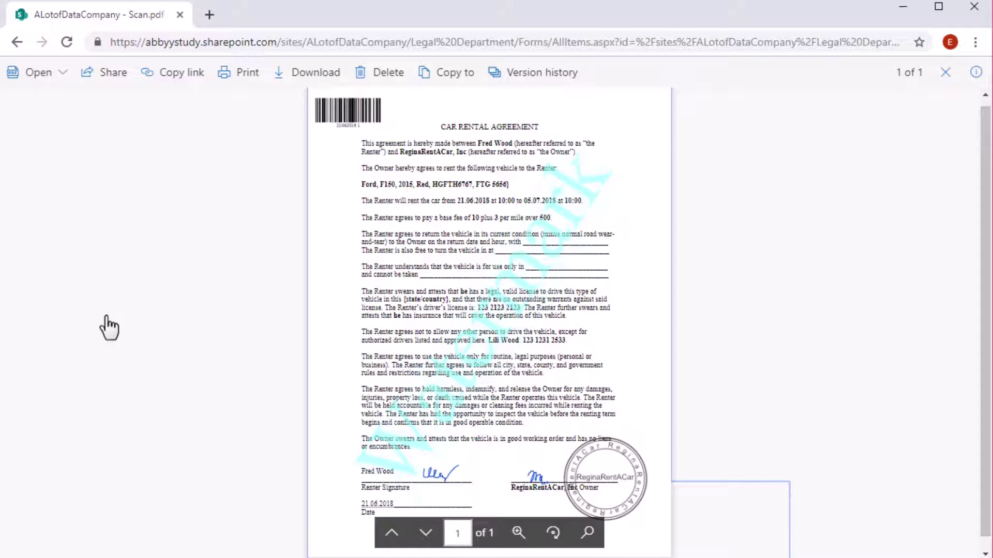
pyautogui.click(937, 79)
# Step: Search Legal Department for the renter's name and open the matching Rent 3434 contract, highlighting the name
pyautogui.click(126, 235)
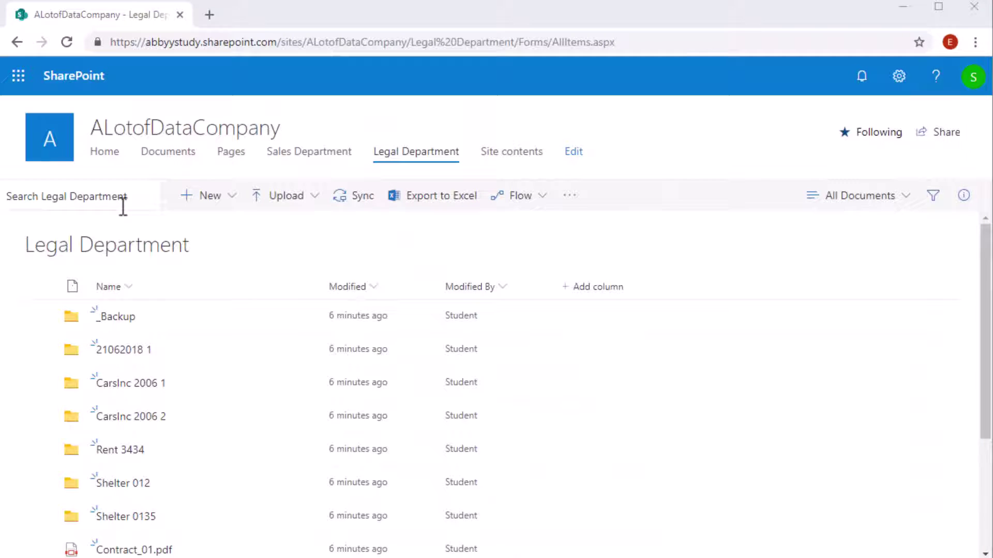
pyautogui.click(123, 207)
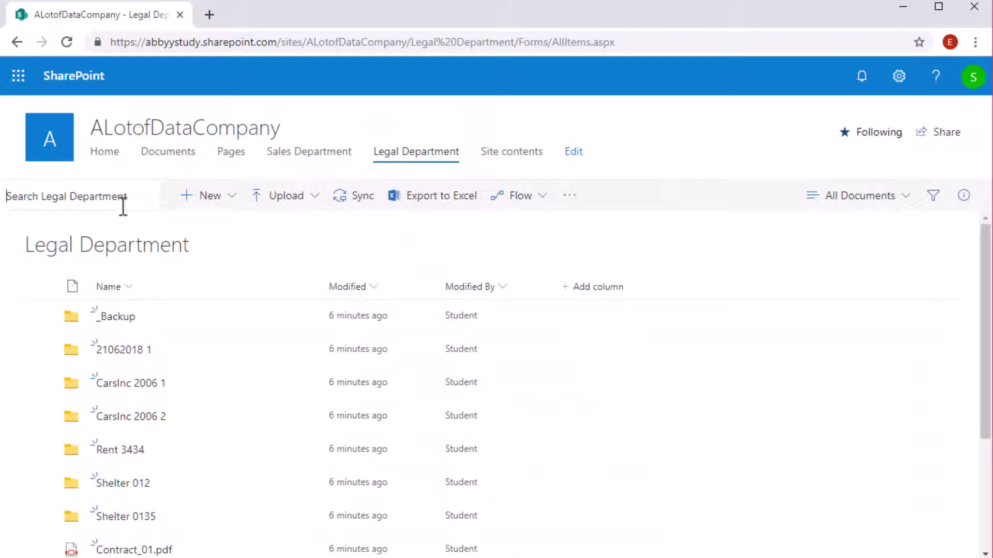
pyautogui.write('Alicie')
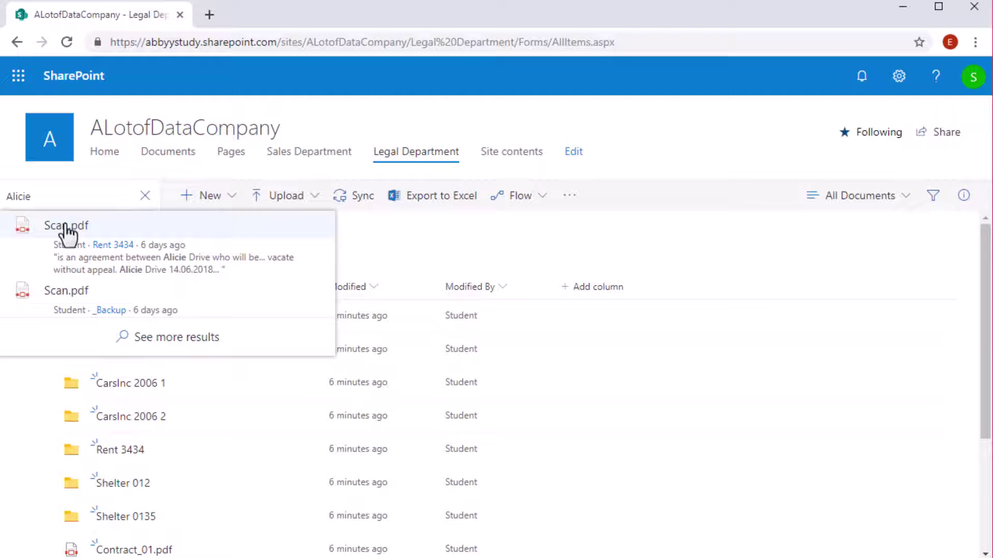
pyautogui.click(66, 228)
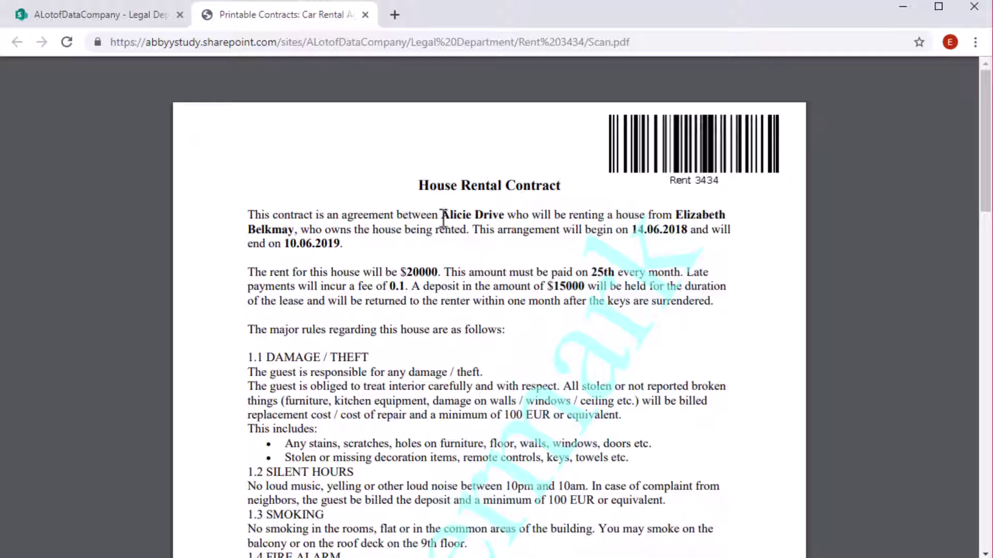
pyautogui.moveTo(440, 215); pyautogui.dragTo(516, 214)
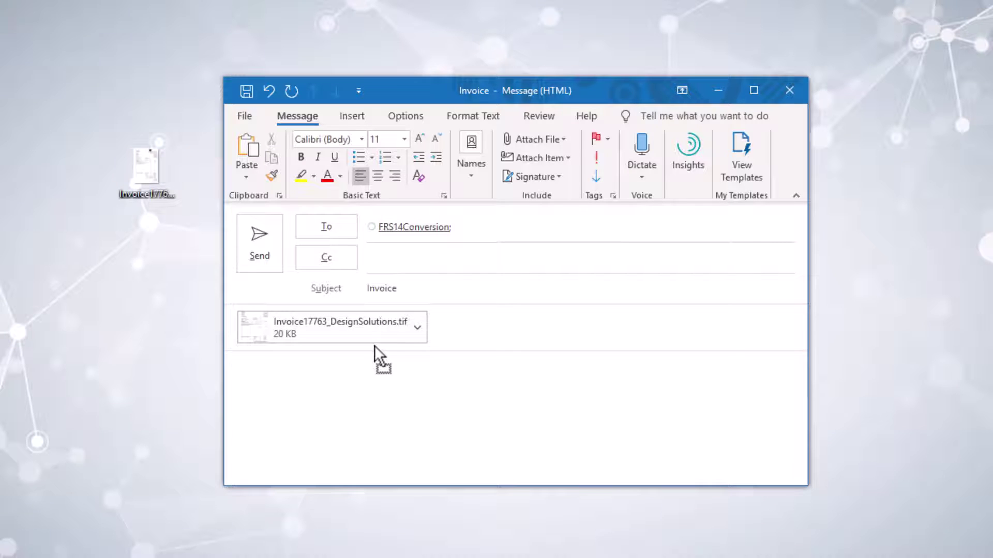
# Step: Send the invoice TIFF and select the returned Invoice17763_DesignSolutions.pdf attachment
pyautogui.click(270, 258)
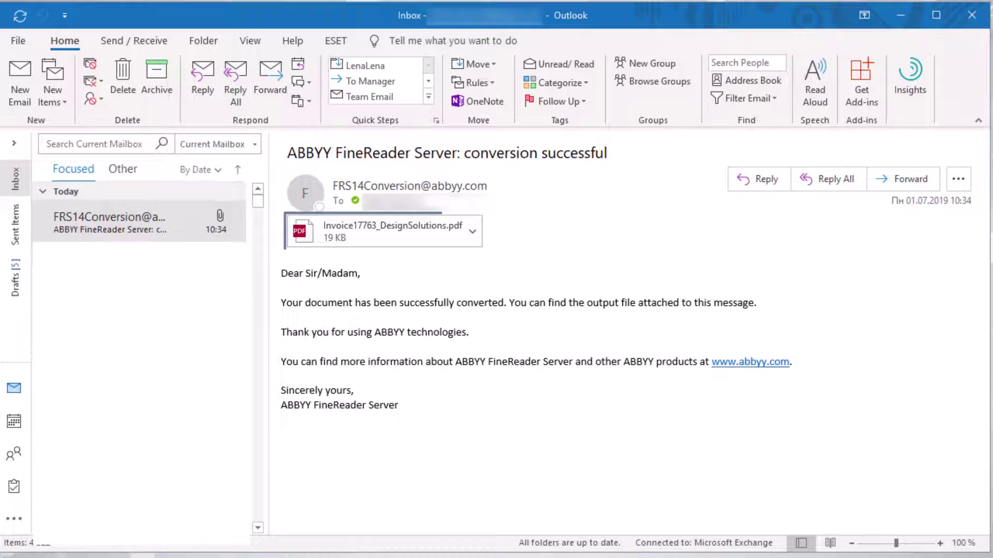
pyautogui.click(383, 231)
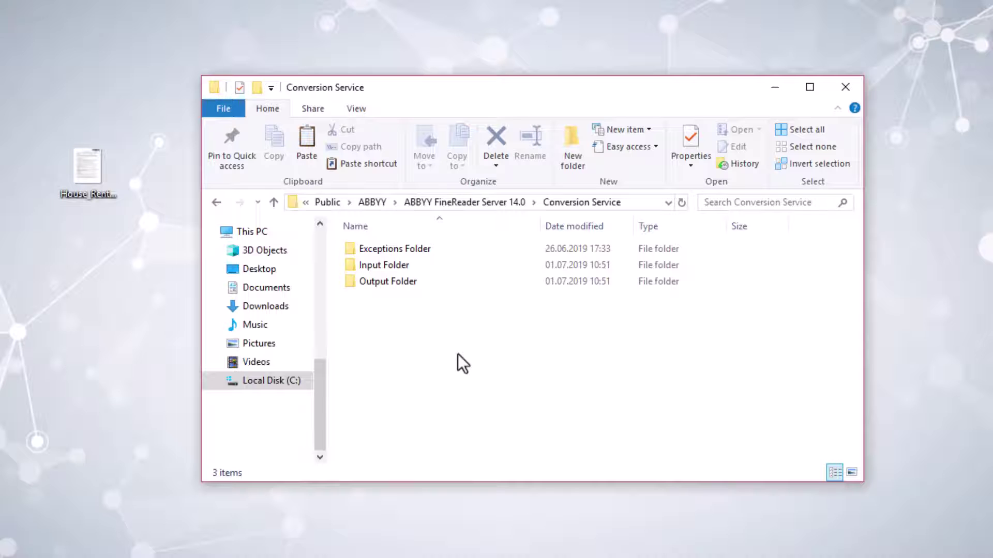
# Step: Drop the house rental contract TIF into Input Folder, then check Output Folder for the DOCX and PDF
pyautogui.doubleClick(425, 268)
pyautogui.moveTo(88, 179); pyautogui.dragTo(455, 300)
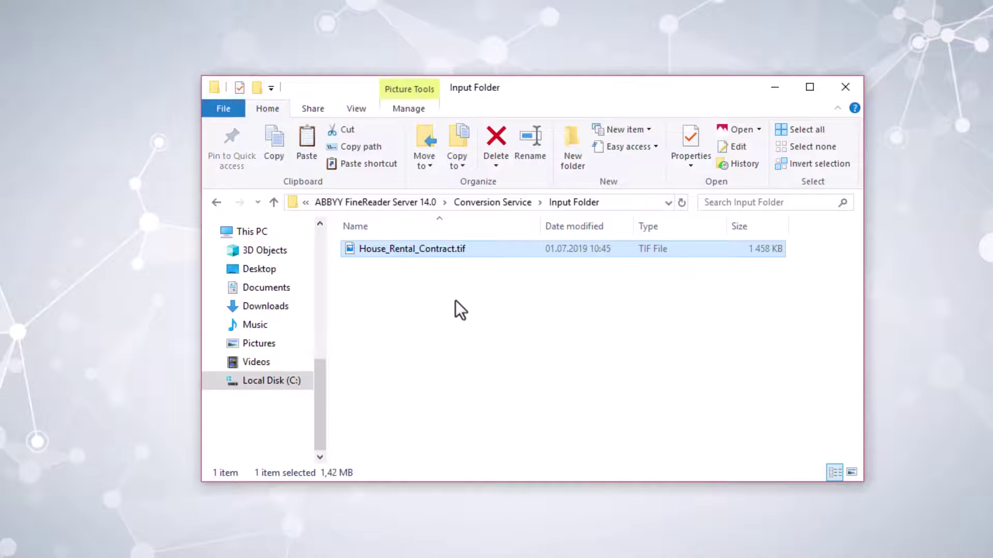
pyautogui.click(491, 202)
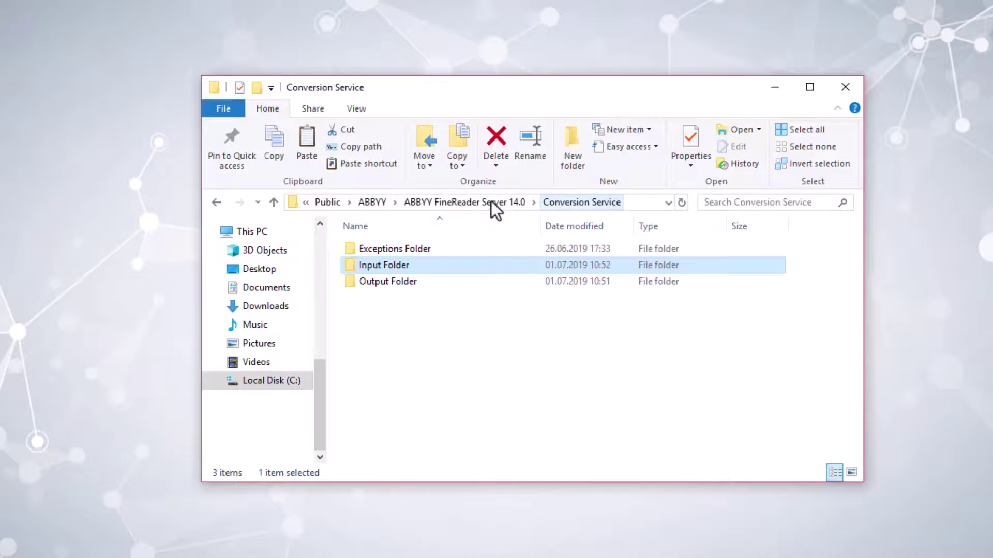
pyautogui.doubleClick(463, 283)
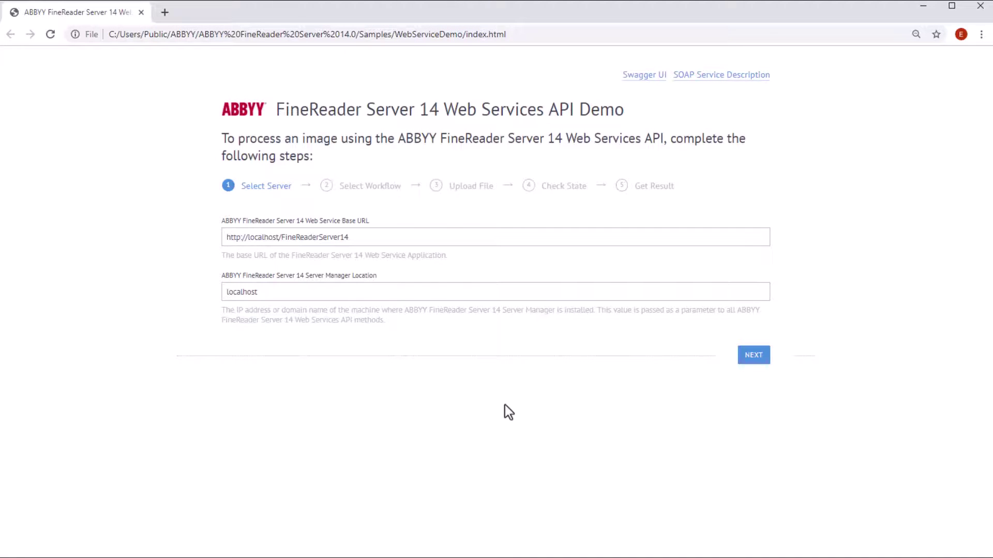
# Step: Connect to the localhost server and choose Default Workflow from the fetched workflow list
pyautogui.click(751, 360)
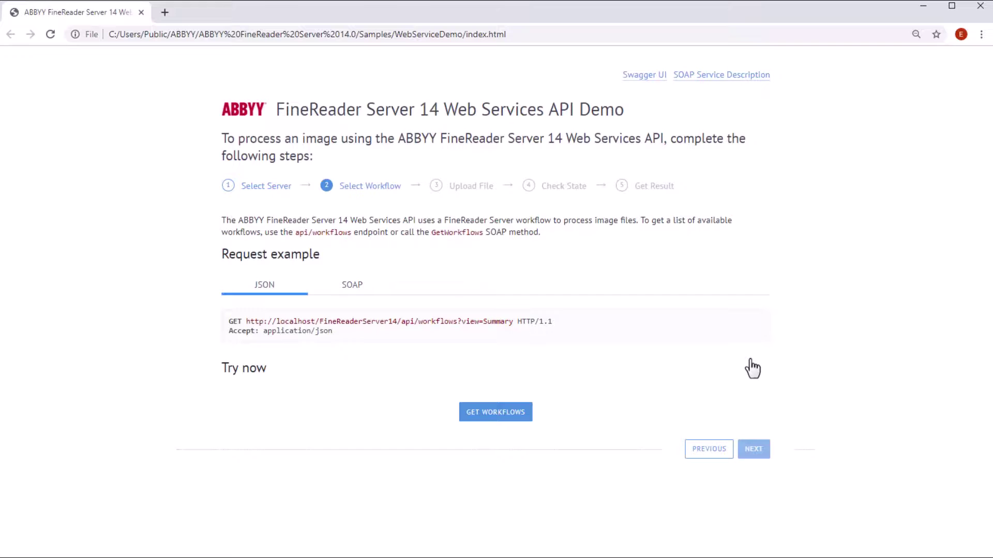
pyautogui.click(515, 419)
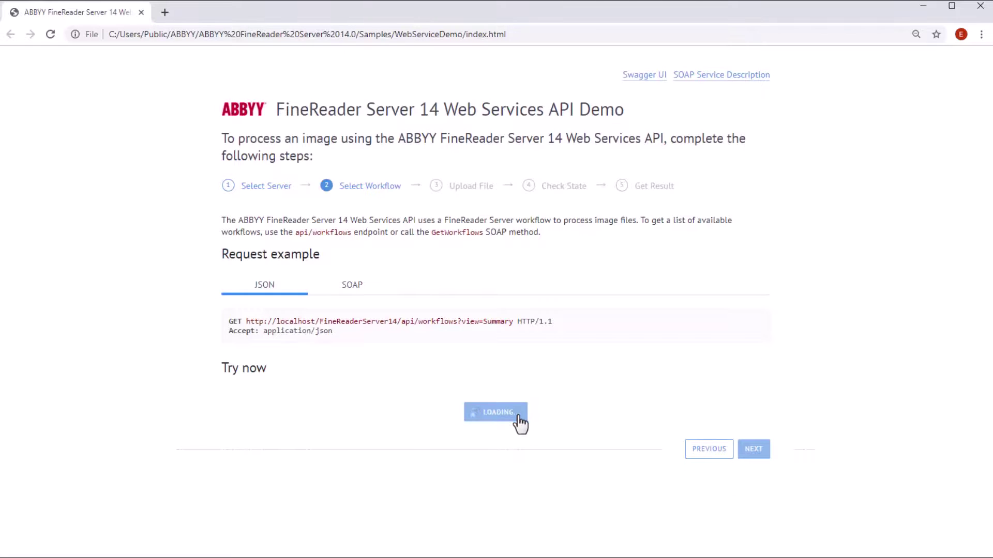
pyautogui.click(520, 440)
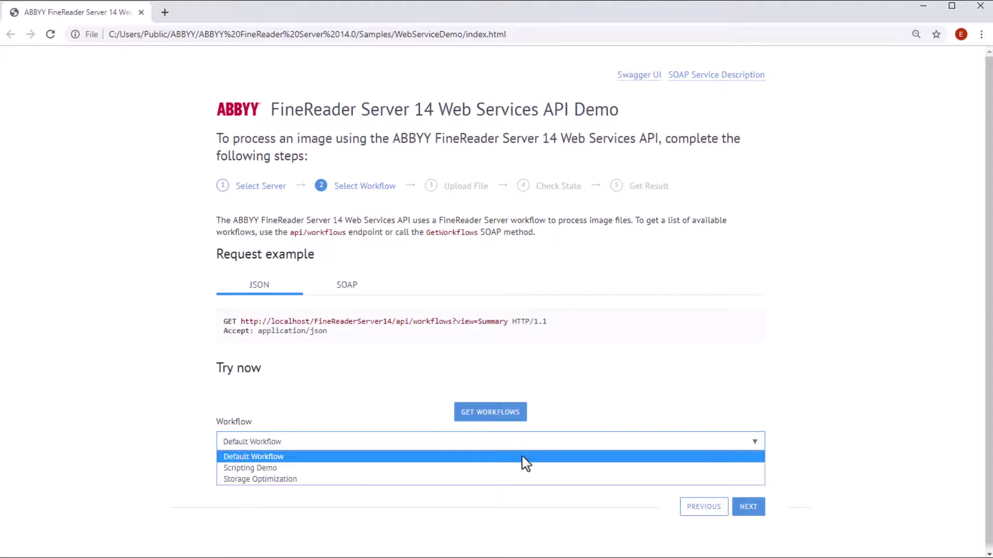
pyautogui.click(522, 458)
pyautogui.click(744, 509)
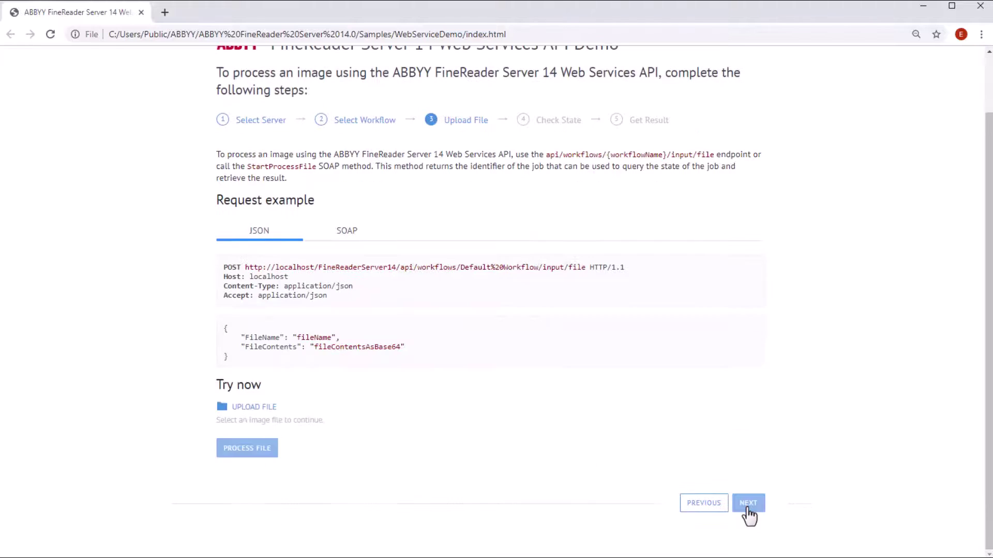
# Step: Upload Contract_BestOfficeSuppliers.pdf and submit it for processing
pyautogui.click(261, 408)
pyautogui.click(165, 101)
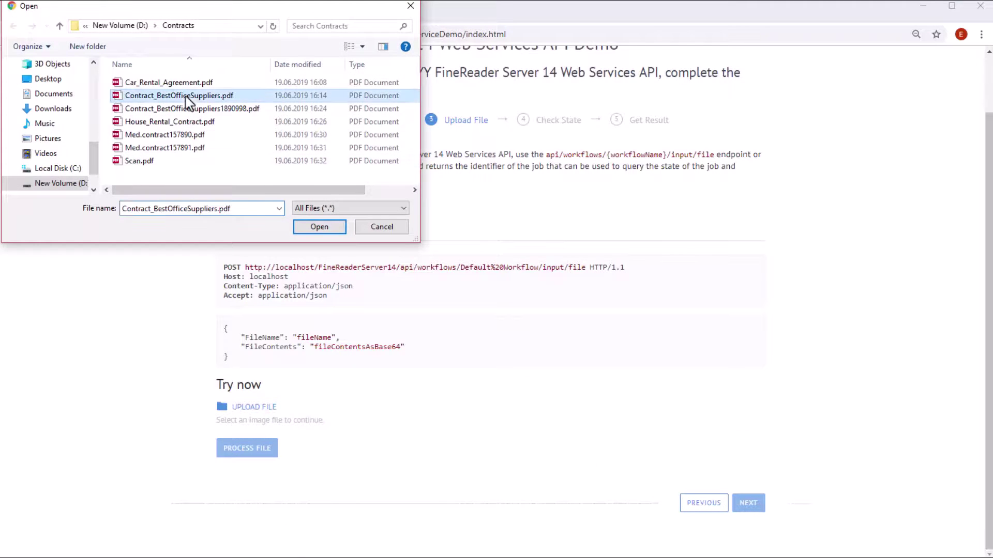
pyautogui.click(309, 225)
pyautogui.click(263, 437)
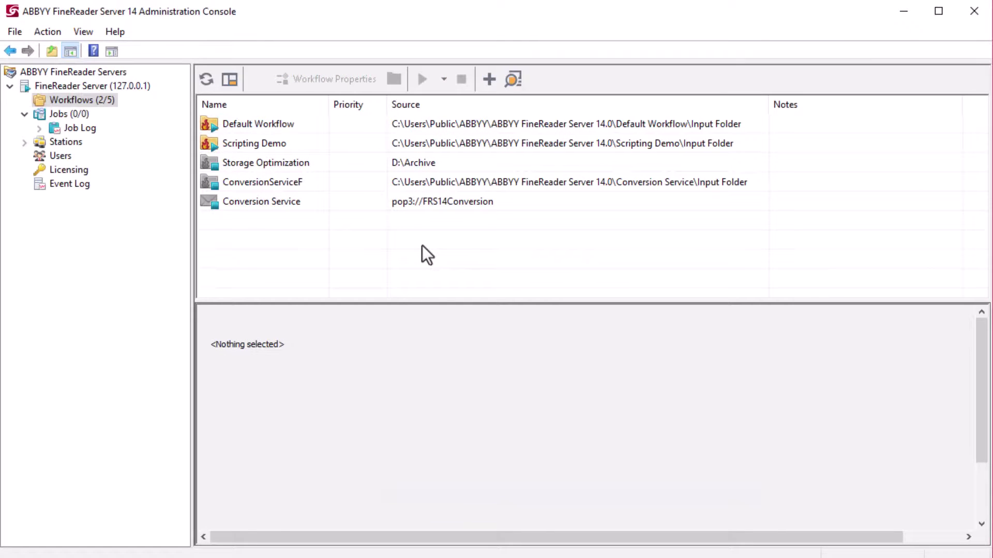
# Step: Open Scripting Demo's Document Separation script in Script Editor and list its script languages
pyautogui.doubleClick(307, 143)
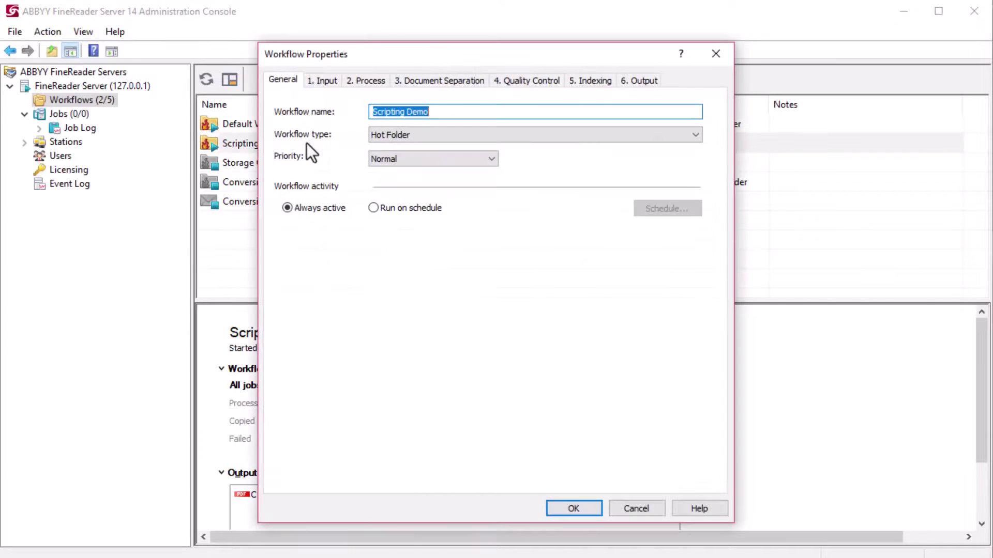
pyautogui.click(429, 82)
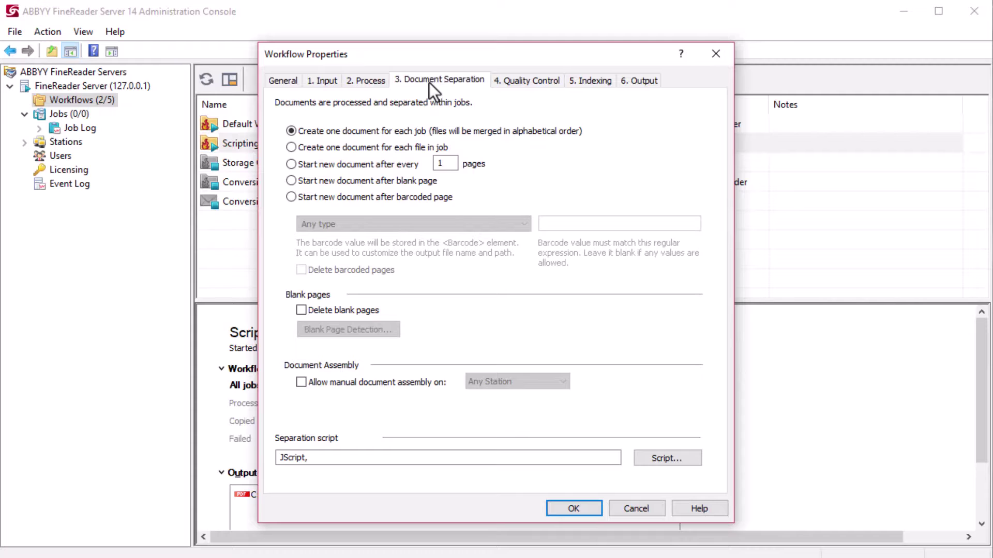
pyautogui.click(644, 458)
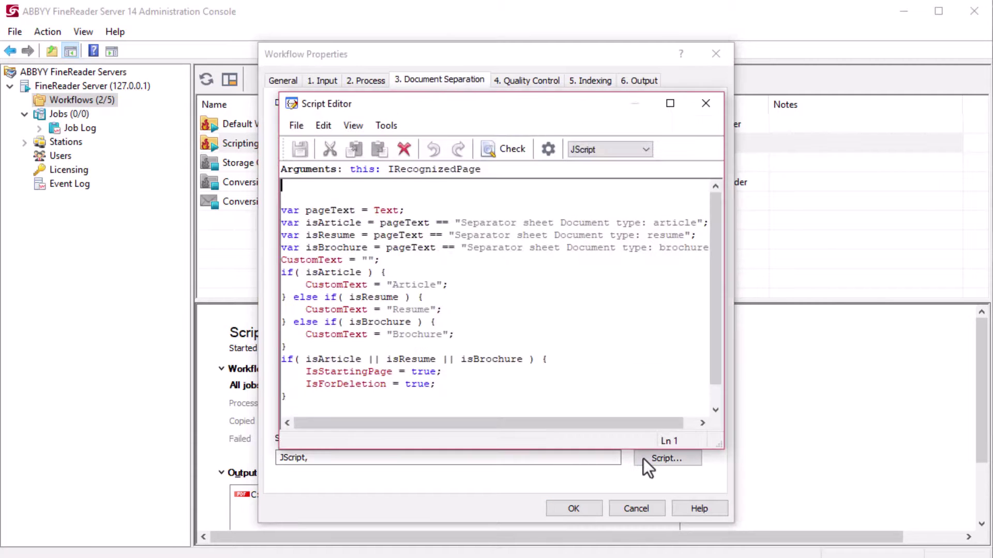
pyautogui.click(620, 149)
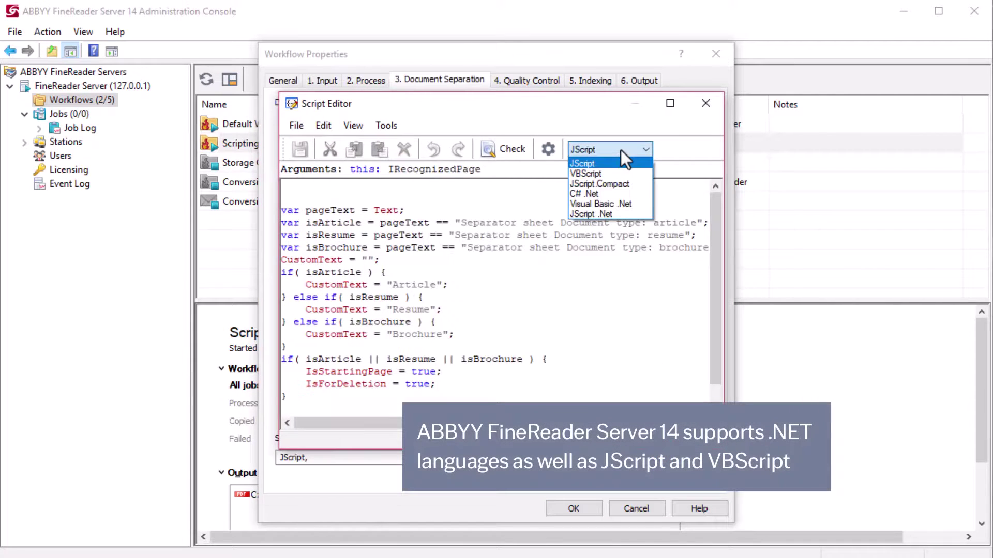